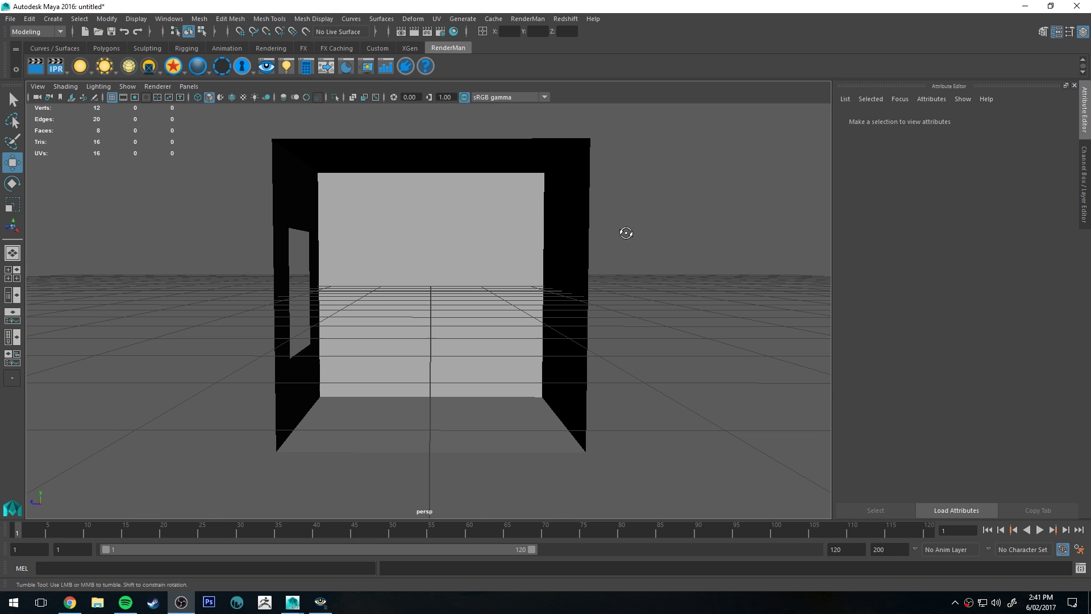
- Examine the open box room and its window opening from several viewing angles
mouse_move(625, 234)
left_mouse_down("alt")
mouse_move(558, 241)
mouse_move(642, 239)
mouse_move(616, 250)
mouse_move(645, 233)
mouse_move(628, 252)
mouse_move(636, 243)
left_mouse_up("alt")
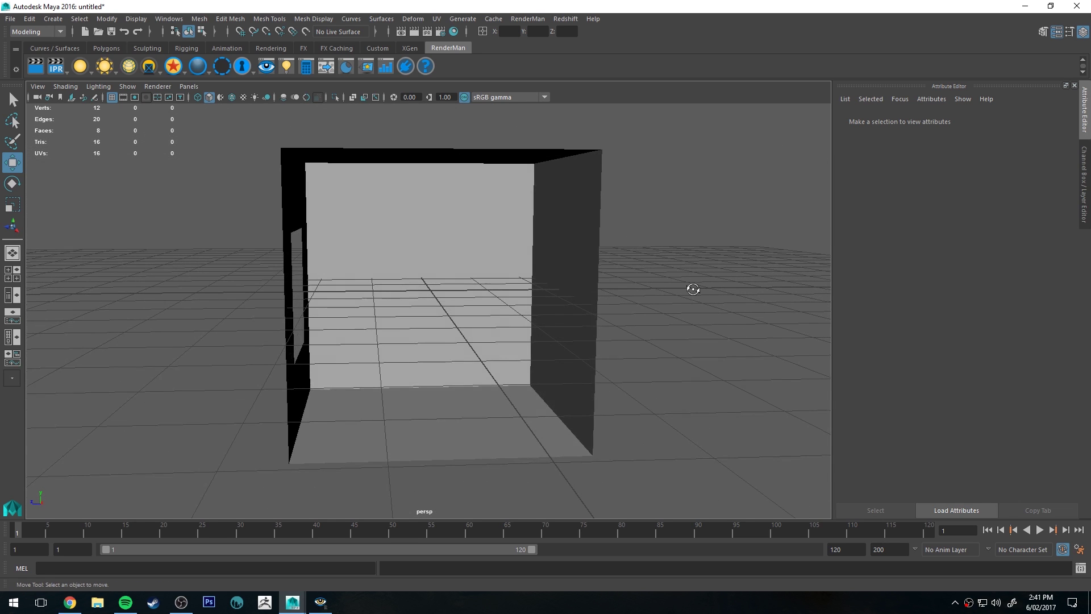
left_click_drag(693, 289, 524, 289, "alt")
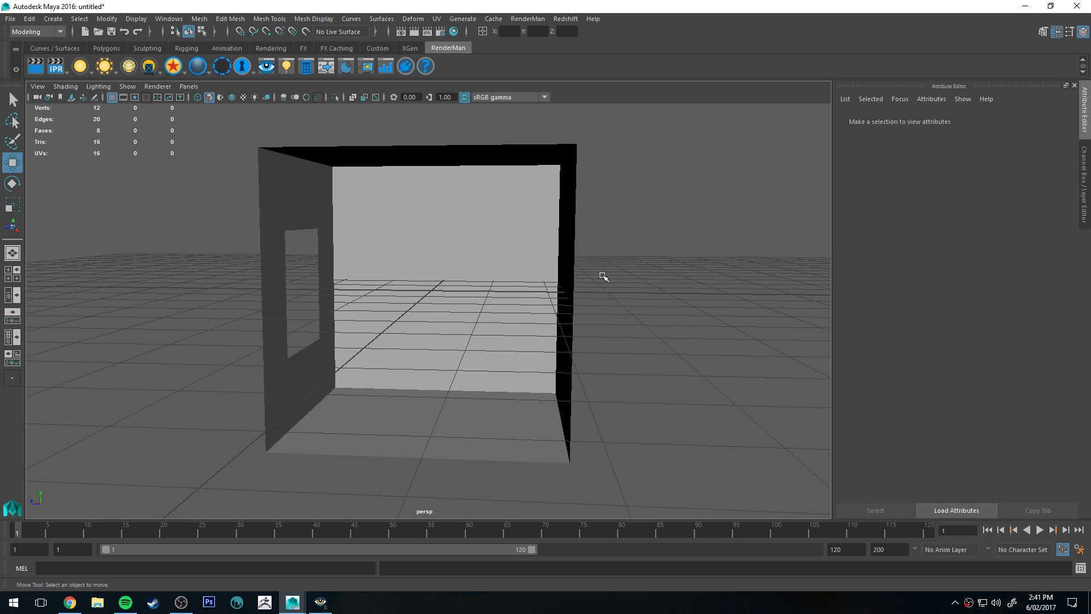
left_click_drag(603, 276, 606, 270, "alt")
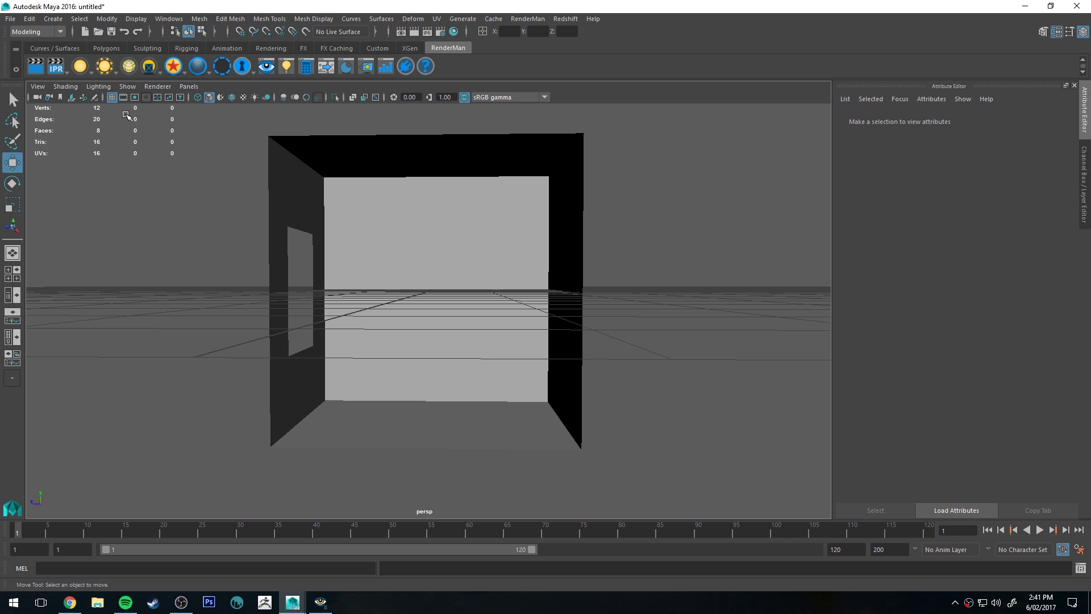
left_click_drag(200, 189, 287, 132, "alt")
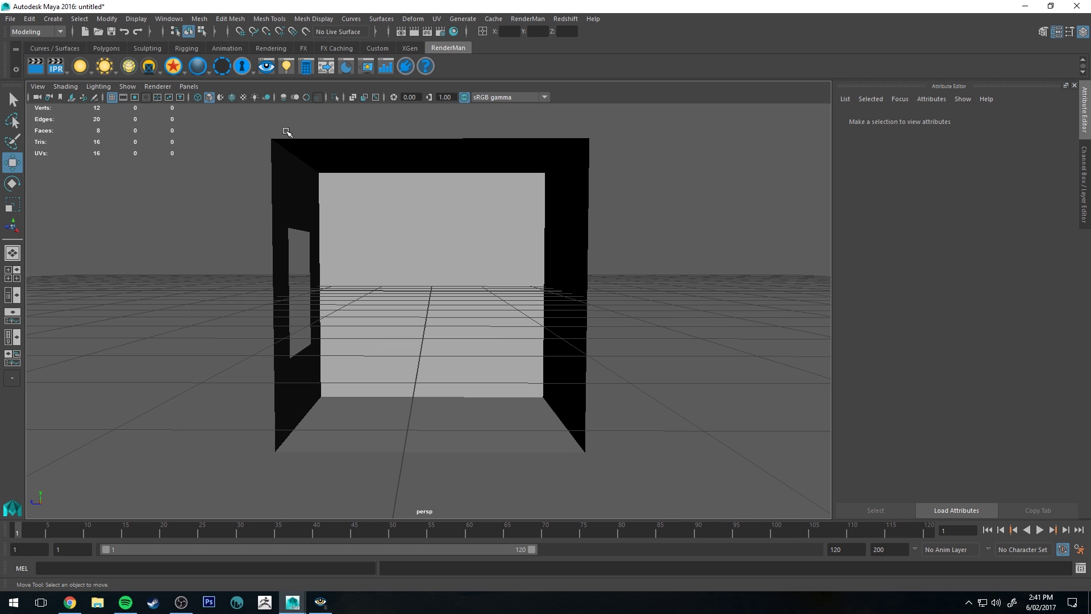
left_click_drag(662, 226, 609, 215, "alt")
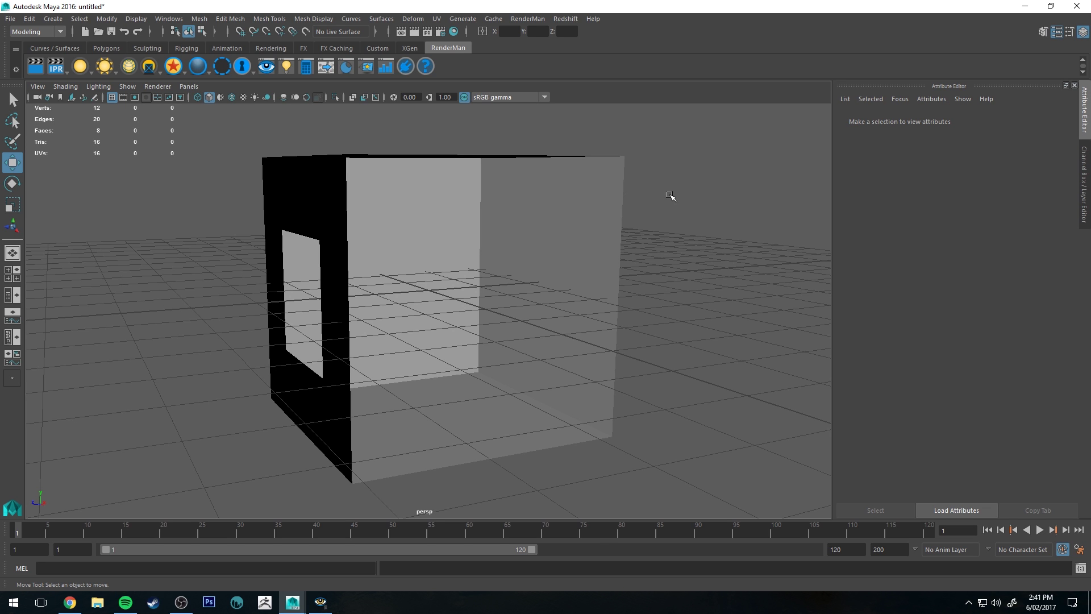
left_click_drag(670, 225, 467, 193, "alt")
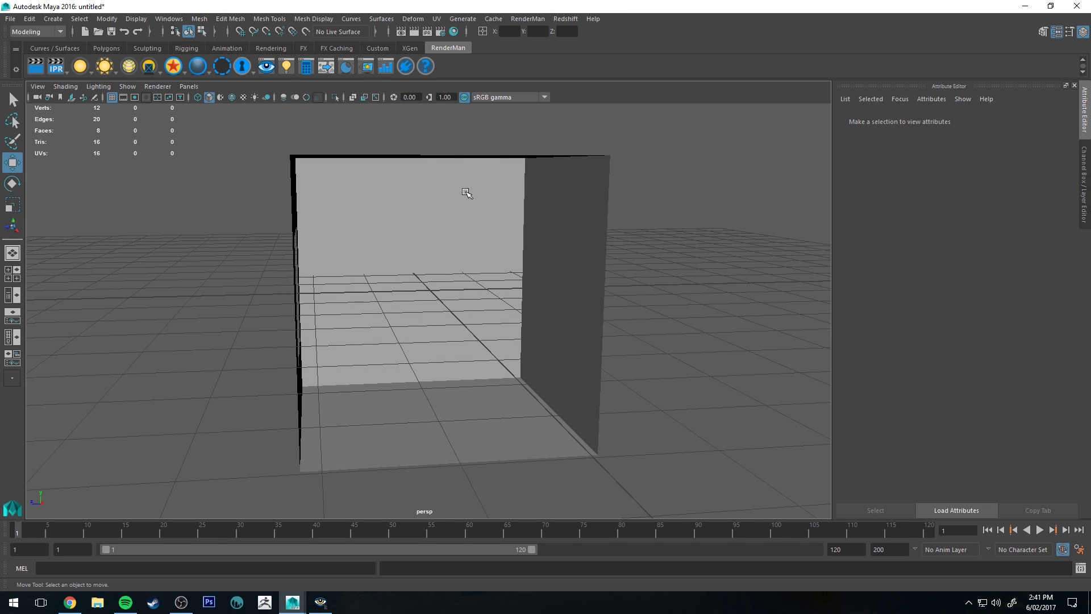
left_click_drag(663, 308, 644, 293, "alt")
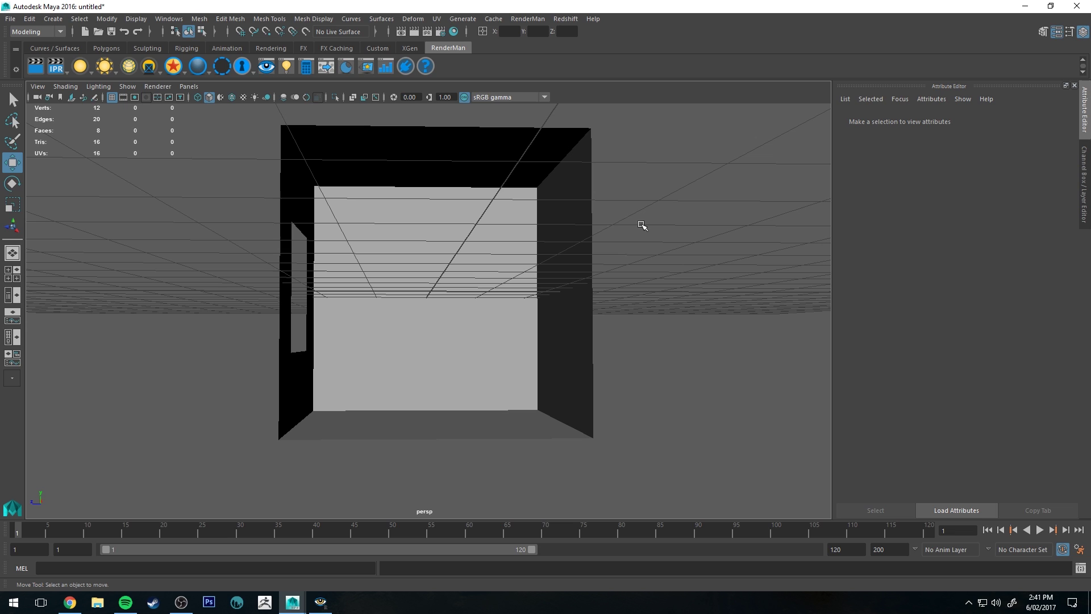
left_click_drag(642, 225, 415, 174, "alt")
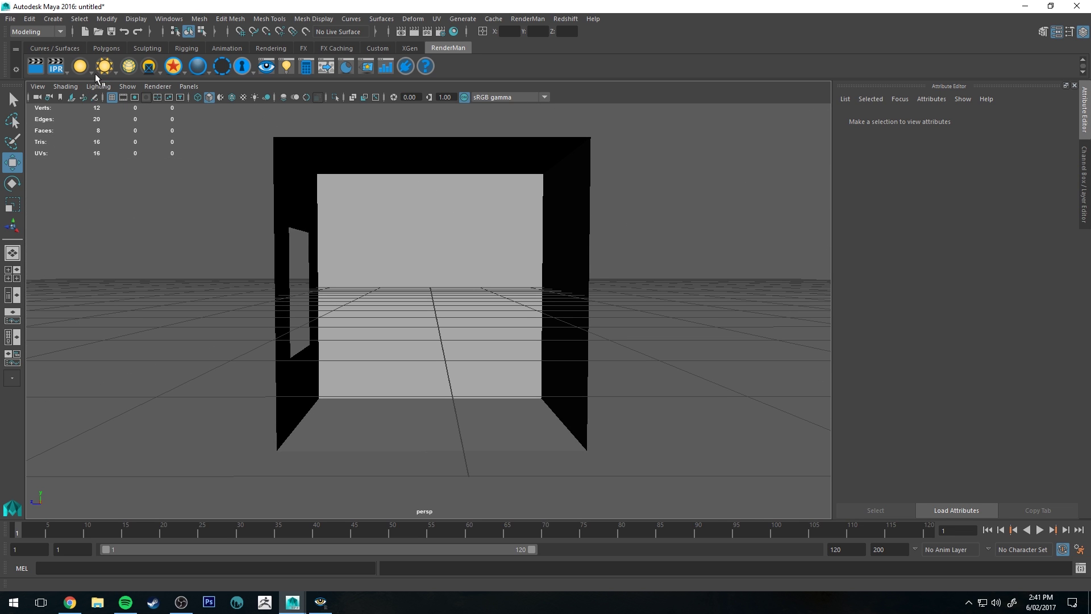
- Add a PxrDomeLight to the scene and start an IPR render, viewing the lit room from different angles
left_click(104, 67)
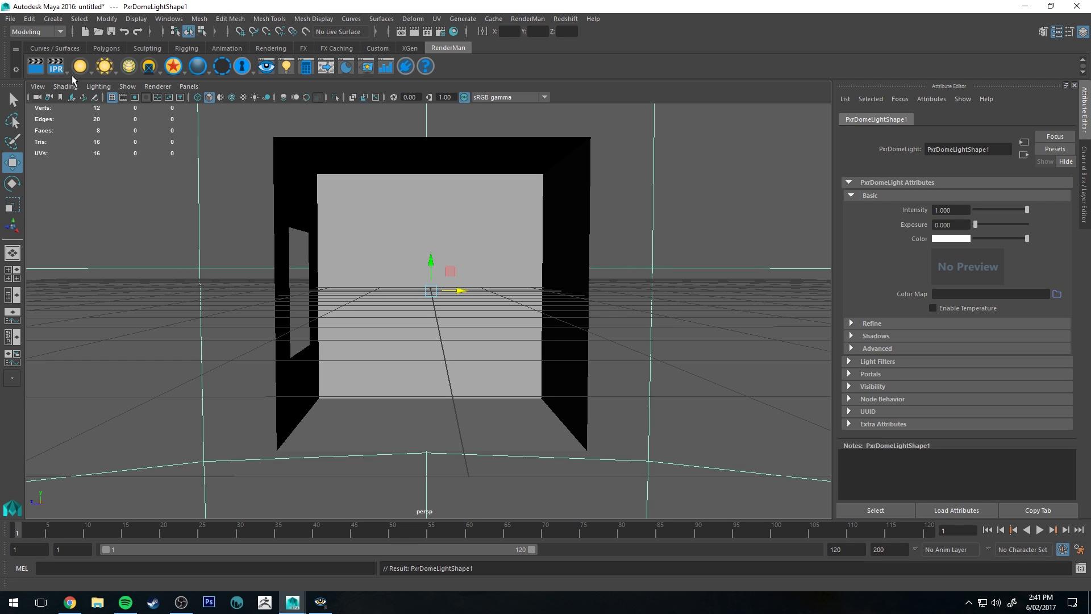
left_click(56, 67)
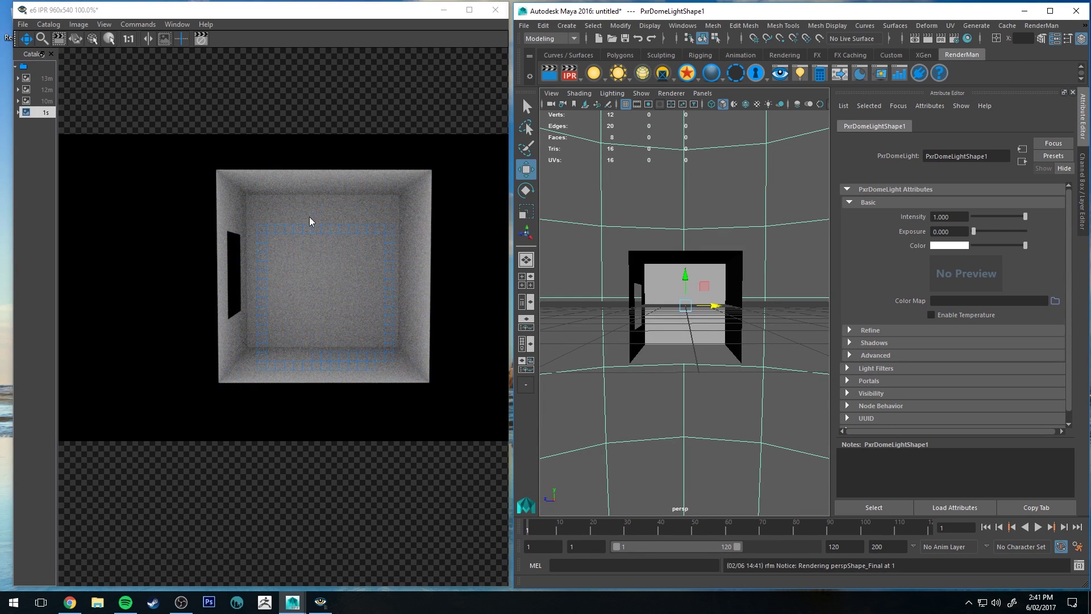
left_click_drag(778, 228, 745, 233, "alt")
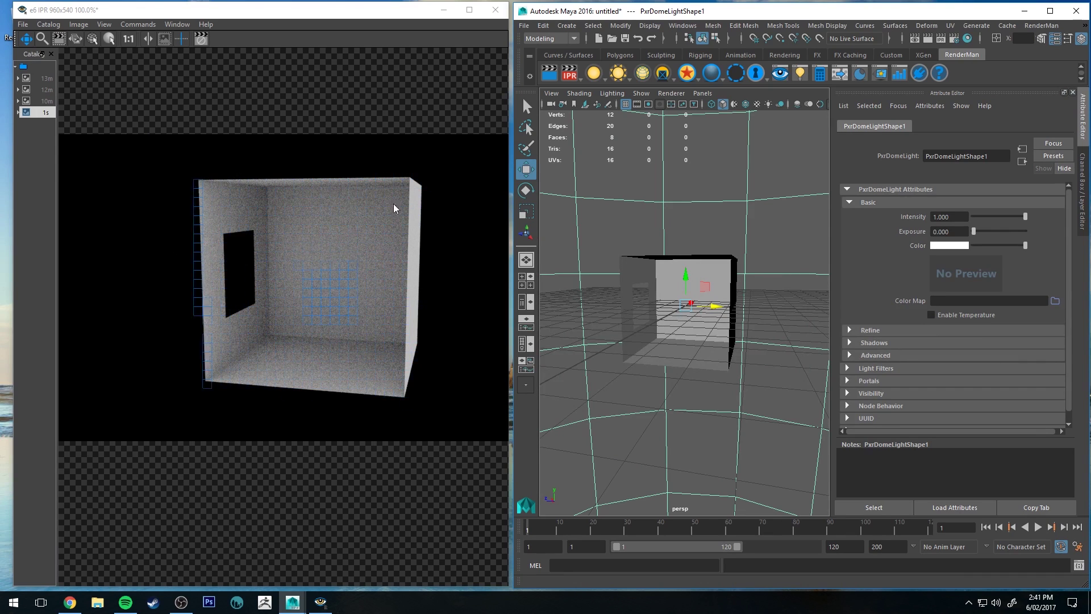
left_click_drag(755, 239, 670, 245, "alt")
right_click_drag(670, 245, 664, 205, "alt")
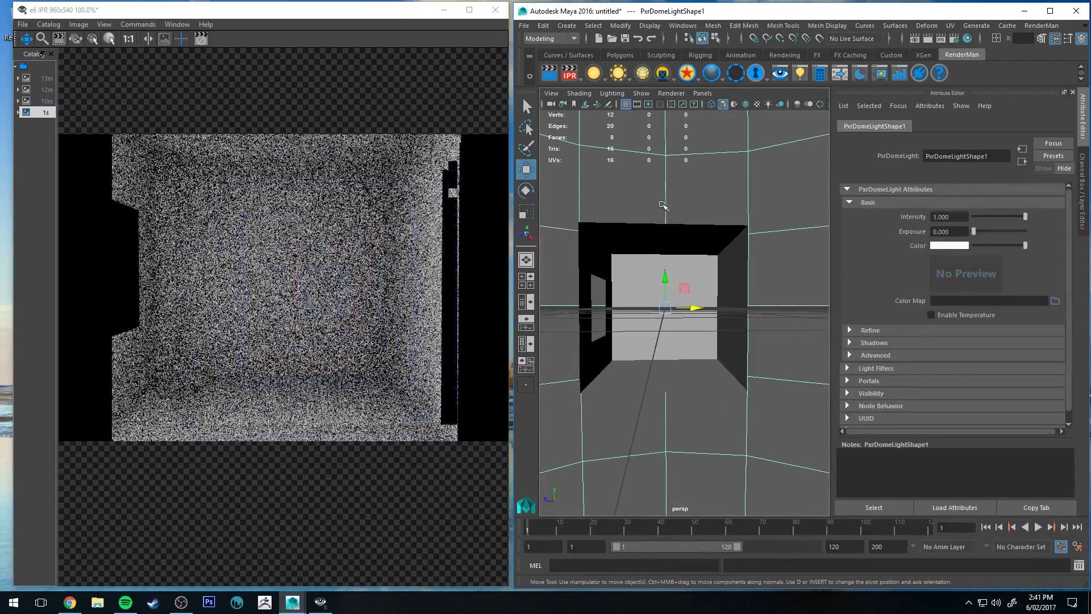
right_click_drag(629, 306, 641, 304, "alt")
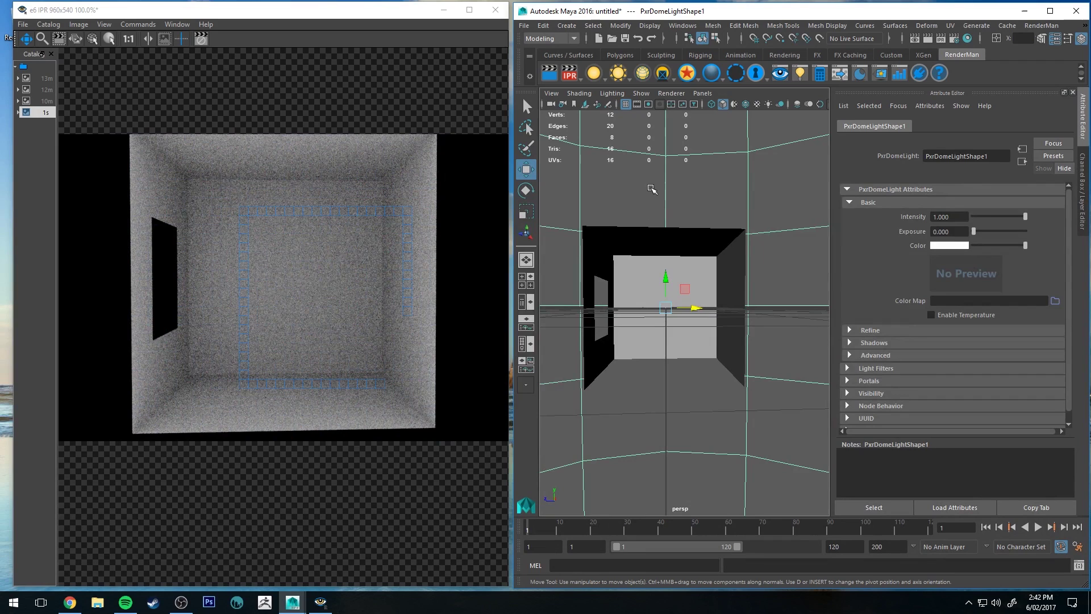
- Stop the IPR render, select the dome light and create a portal light for its Portals 0 slot
right_click(575, 78)
left_click(576, 79)
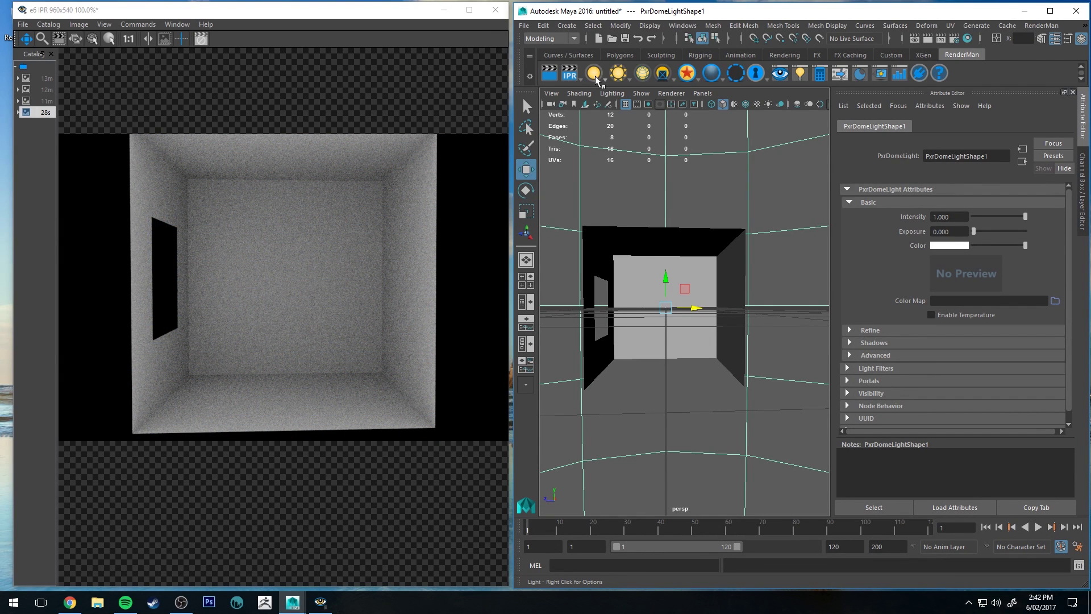
left_click(790, 219)
left_click_drag(790, 220, 813, 283)
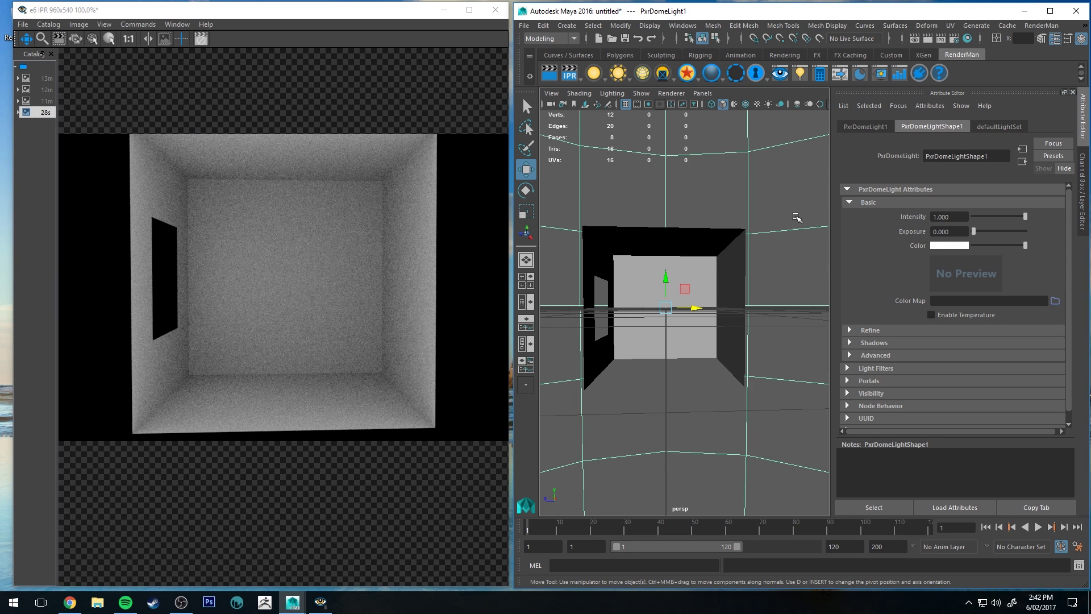
left_click(866, 381)
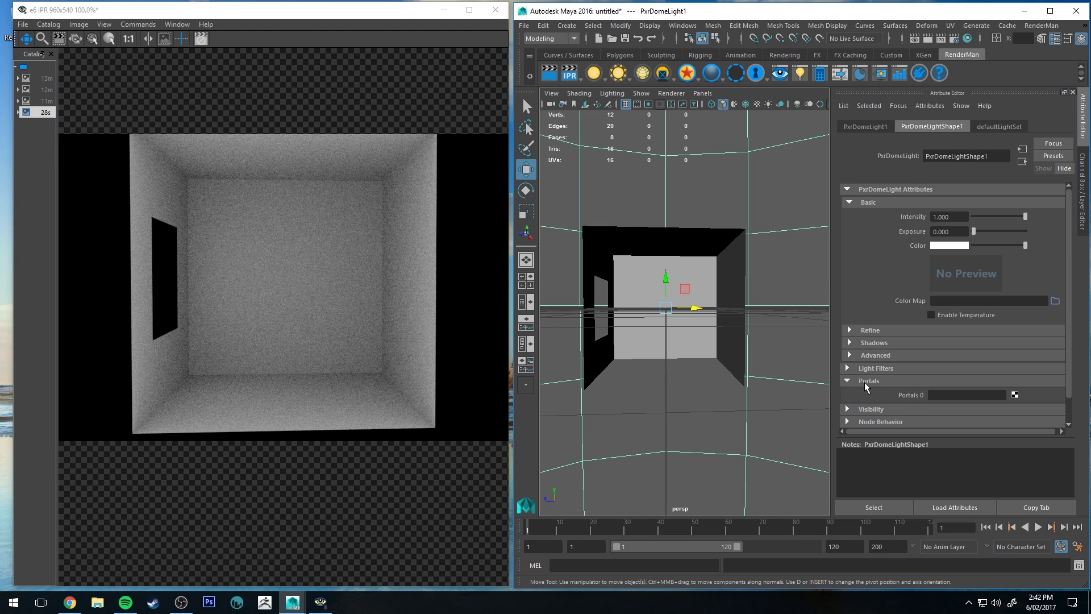
left_click(1014, 396)
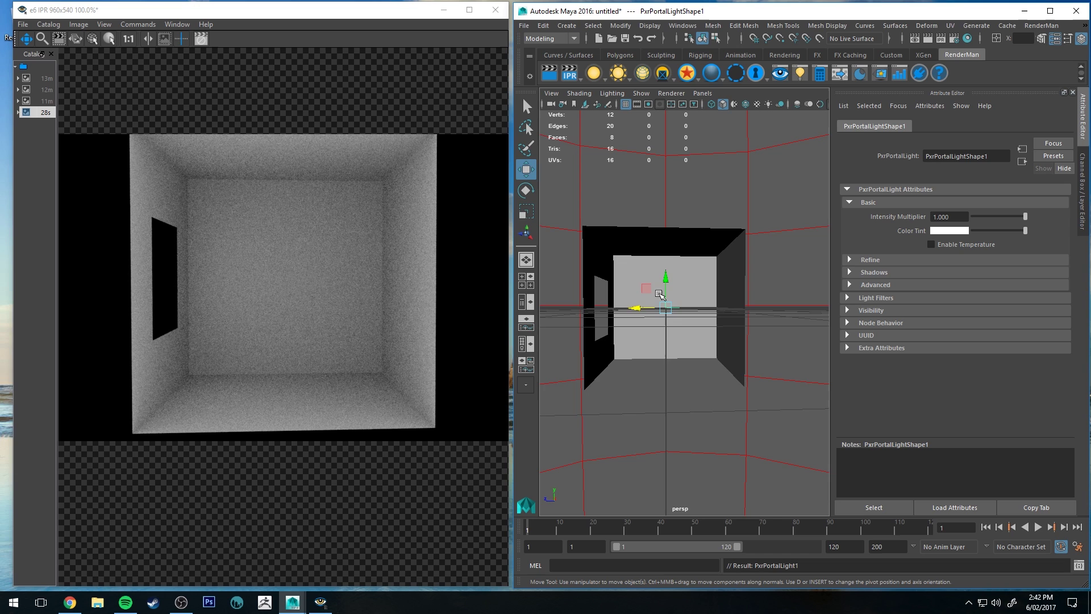
- Move the portal light into the window opening and scale it uniformly to about 2 to cover the window
left_click_drag(703, 284, 603, 305, "alt")
key("r")
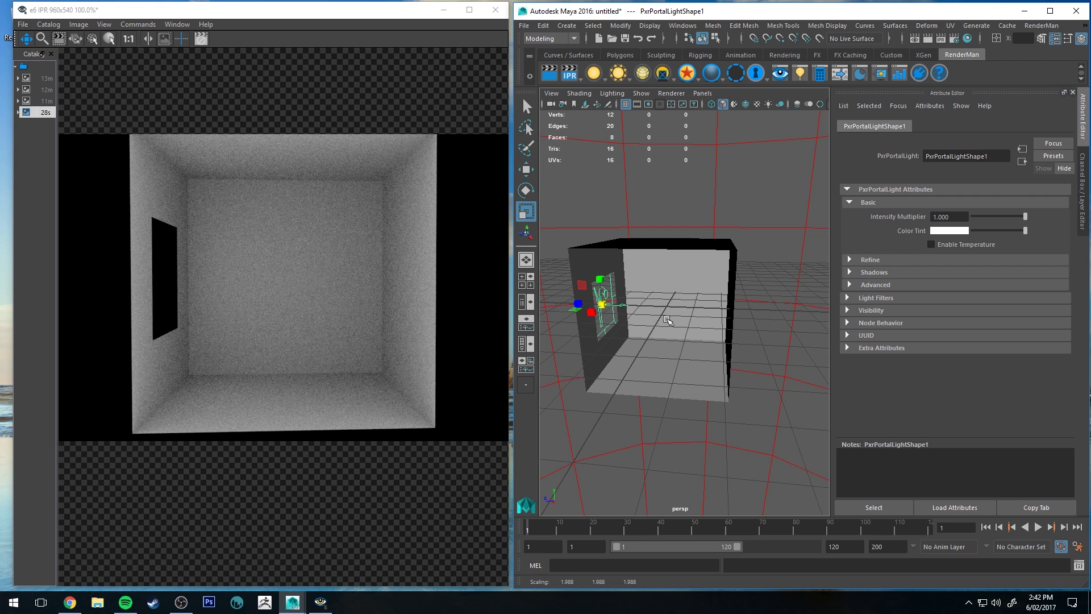
left_click_drag(733, 363, 680, 311, "alt")
key("q")
left_click(691, 210)
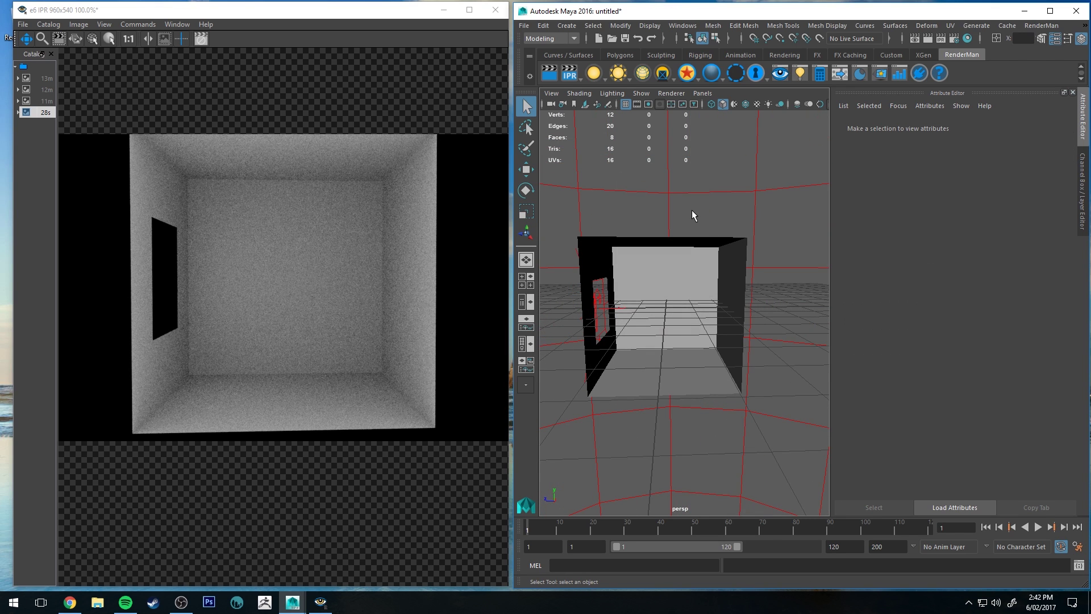
- Restart the IPR render with the portal light and compare it with the previous render in the catalog
left_click(567, 74)
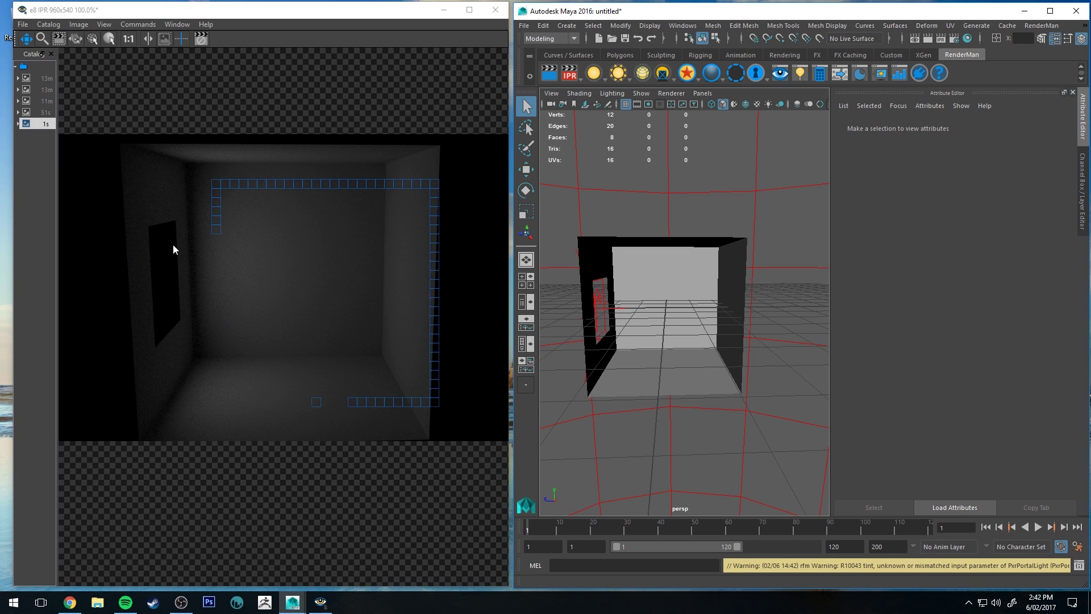
left_click(42, 112)
left_click(43, 125)
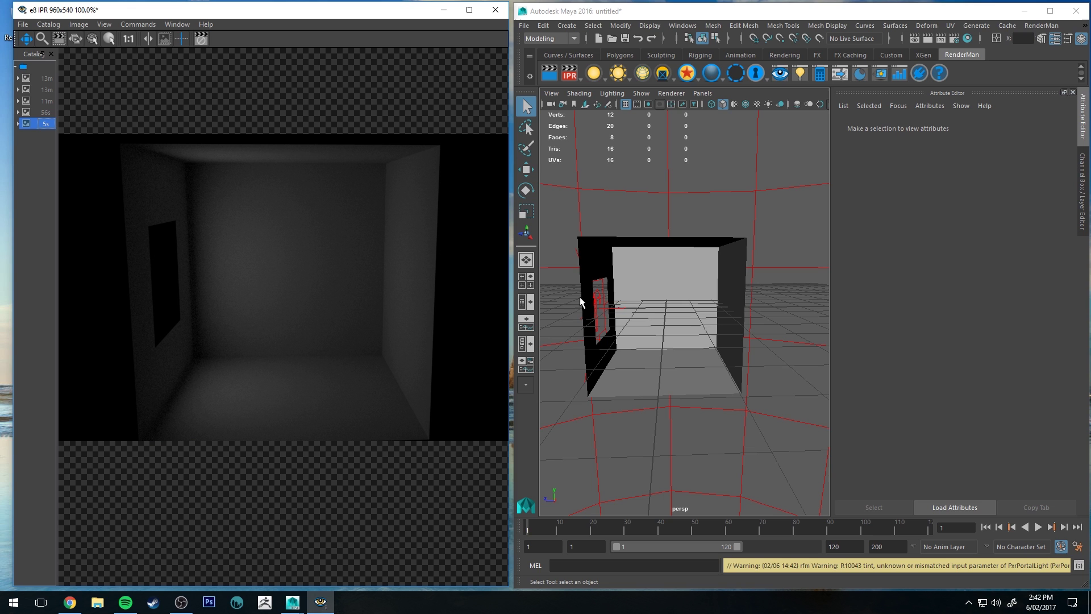
- Move the portal light into the middle of the room to test its effect, and return it to just outside the window
left_click(599, 305)
left_click(604, 295)
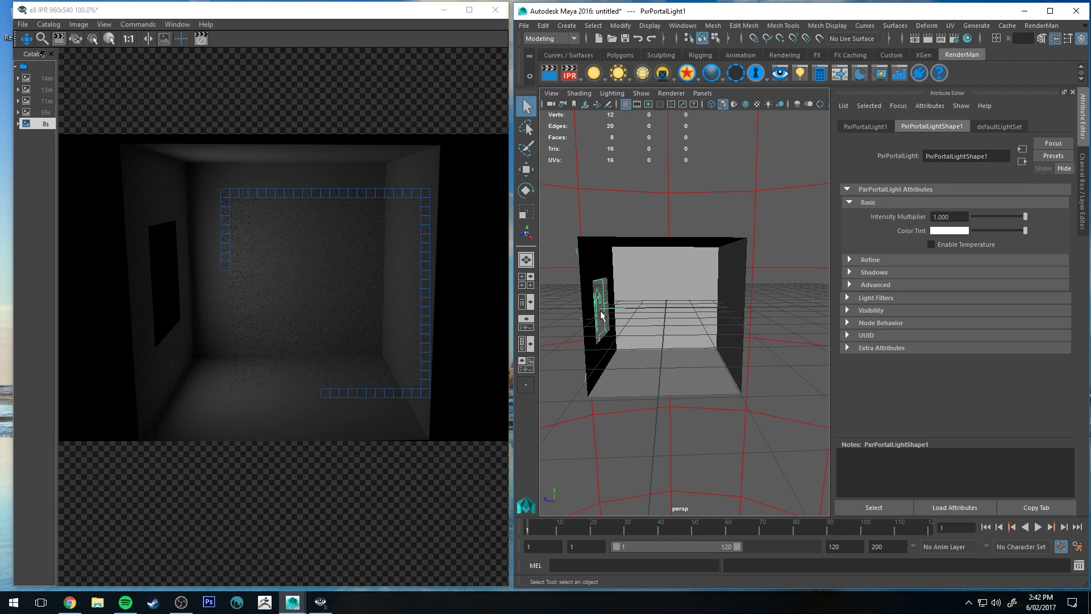
key("w")
left_click_drag(570, 308, 625, 308)
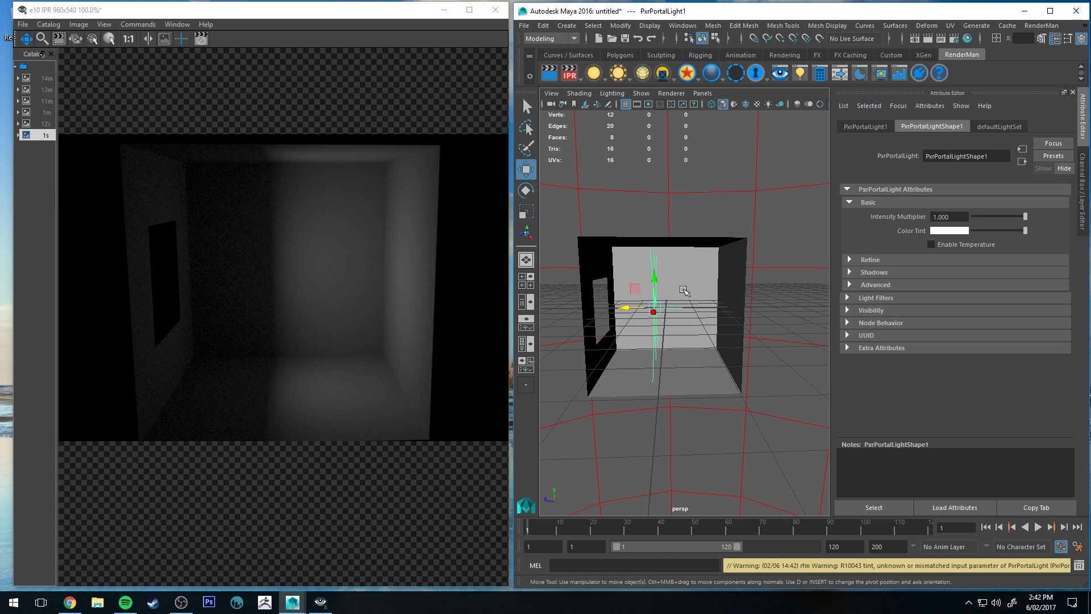
left_click_drag(602, 284, 682, 282, "alt")
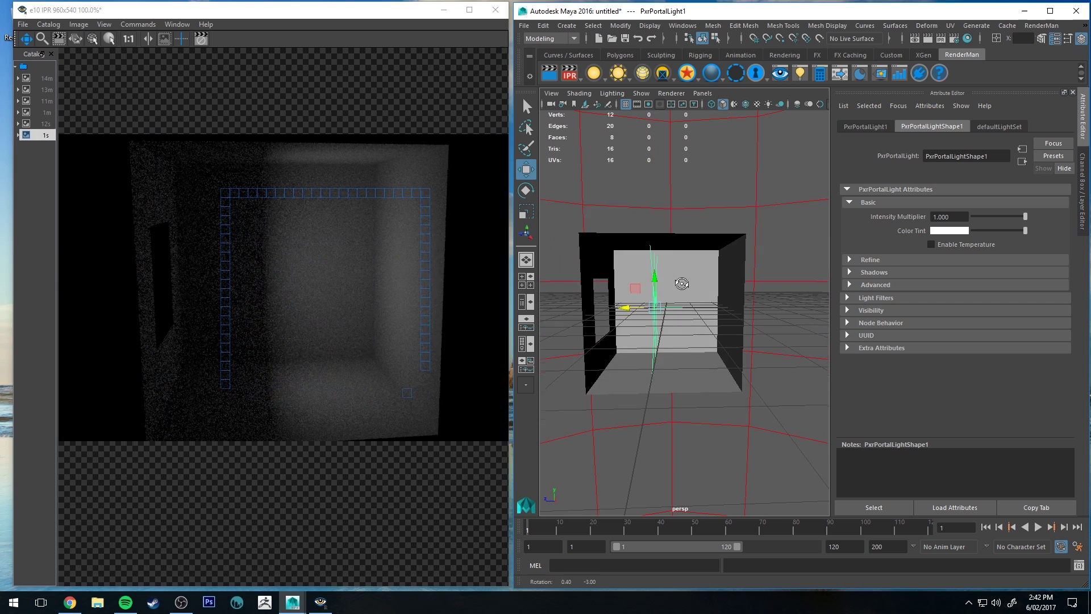
left_click_drag(623, 307, 715, 295)
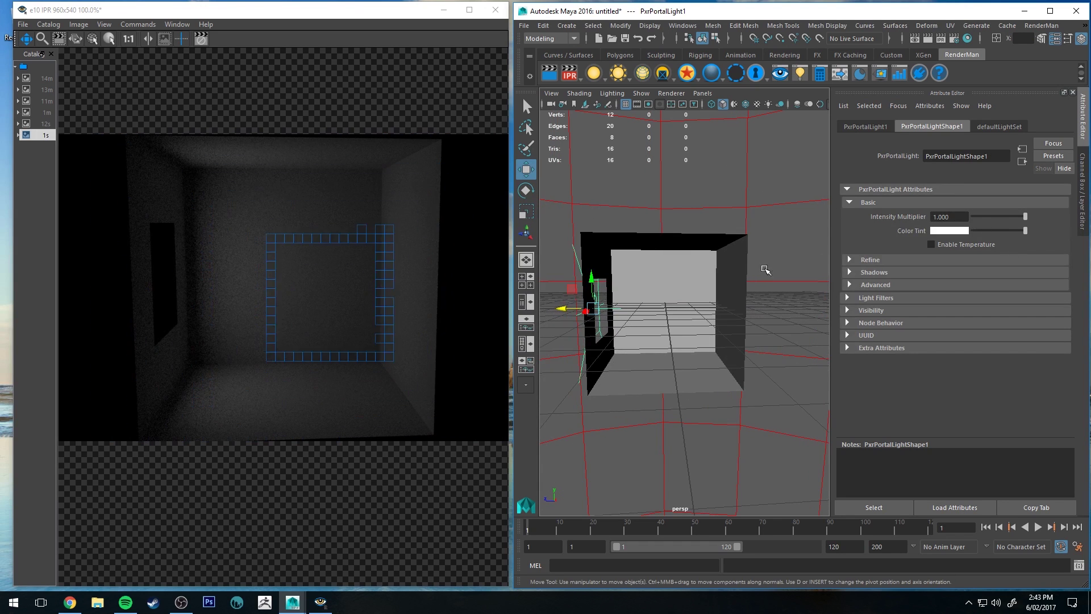
- Raise the portal light's Intensity Multiplier to 2 and finally to 3
left_click_drag(956, 217, 932, 214)
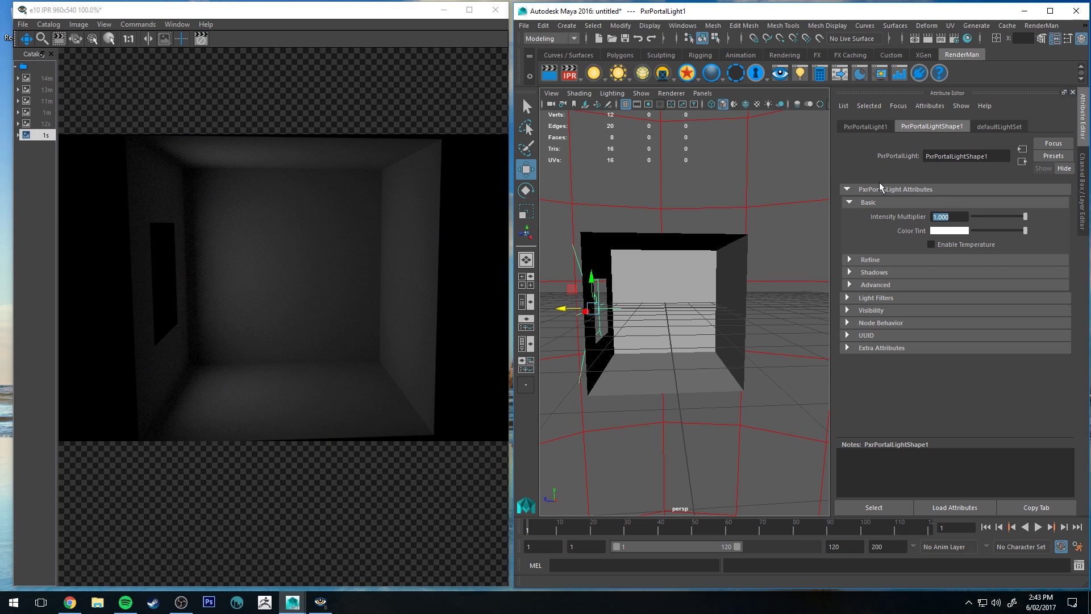
type("2")
key("Return")
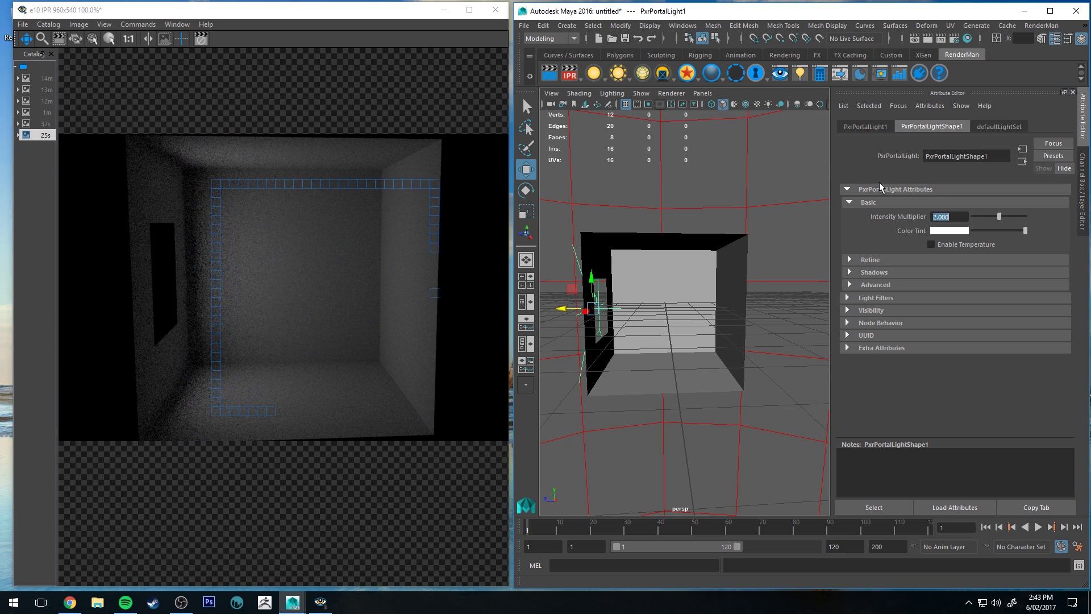
type("3")
key("Return")
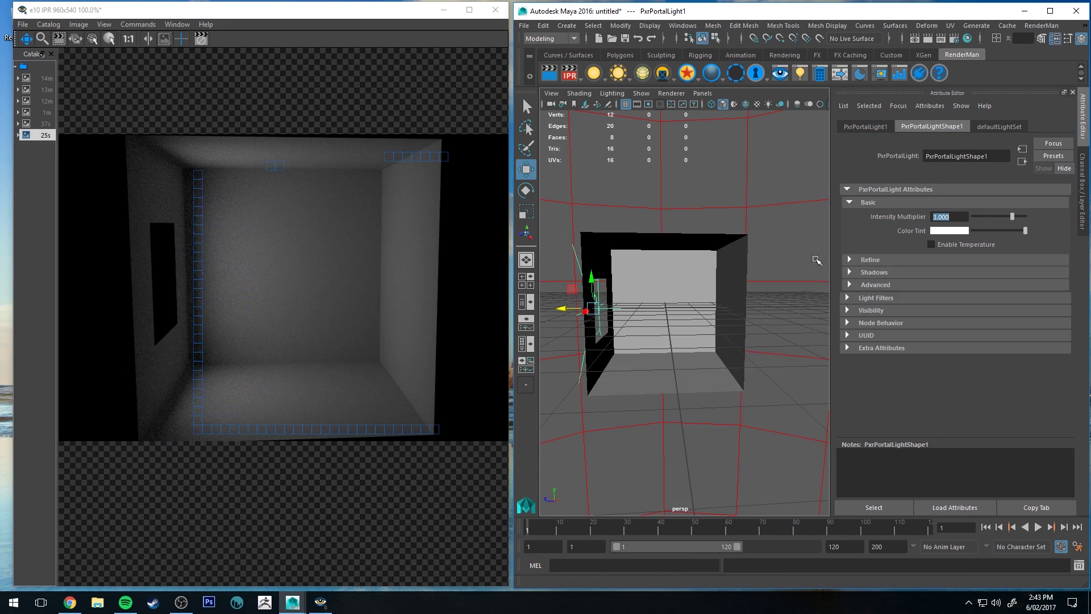
left_click(809, 167)
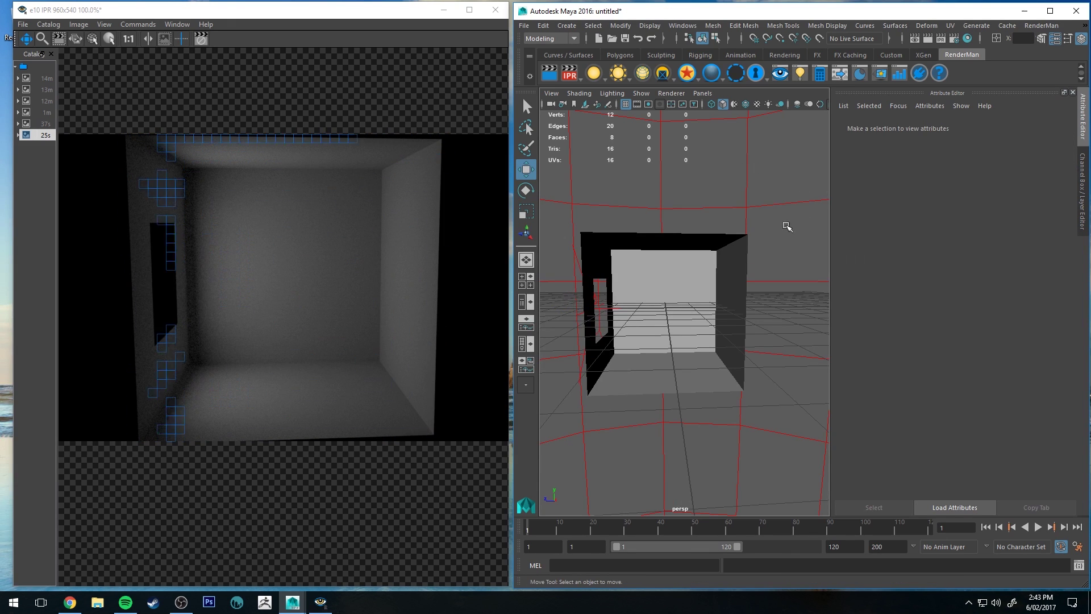
left_click(599, 302)
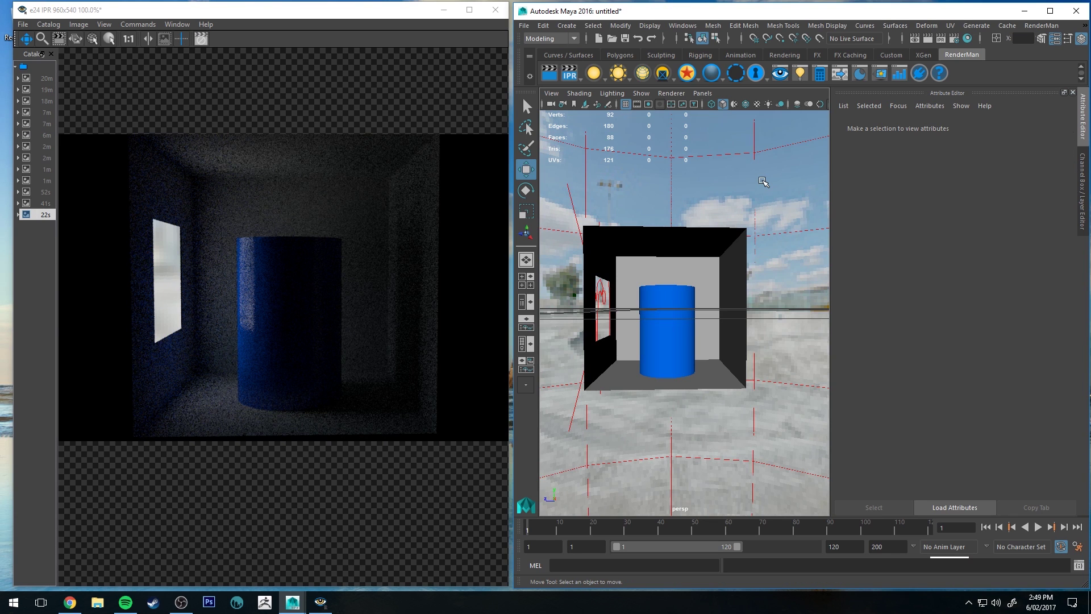
- Select the dome light, start an IPR render of the blue cylinder scene and examine the window lighting from several angles
left_click(797, 228)
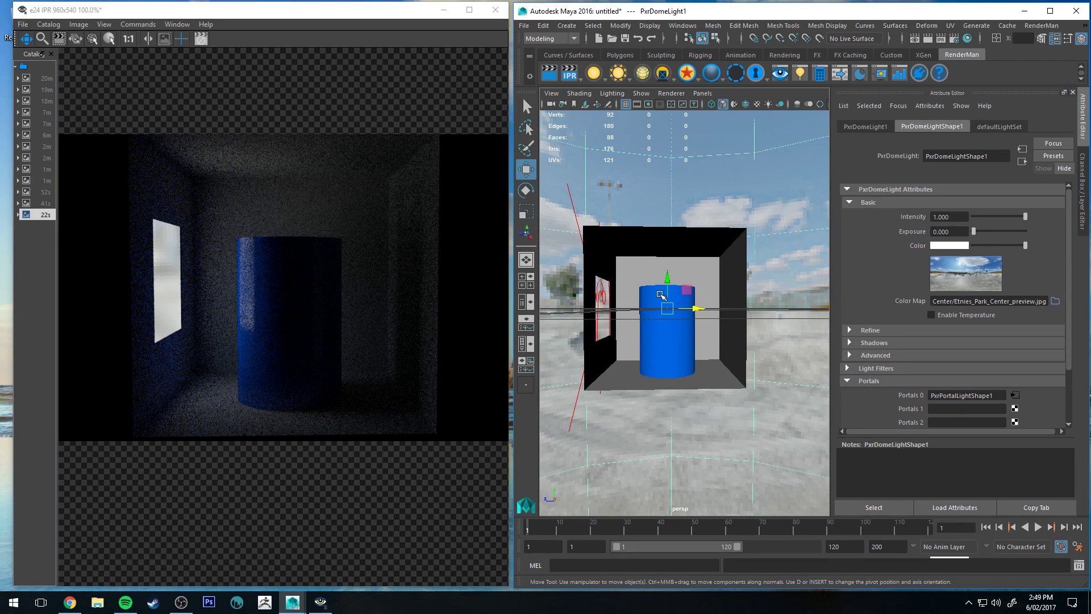
left_click(569, 73)
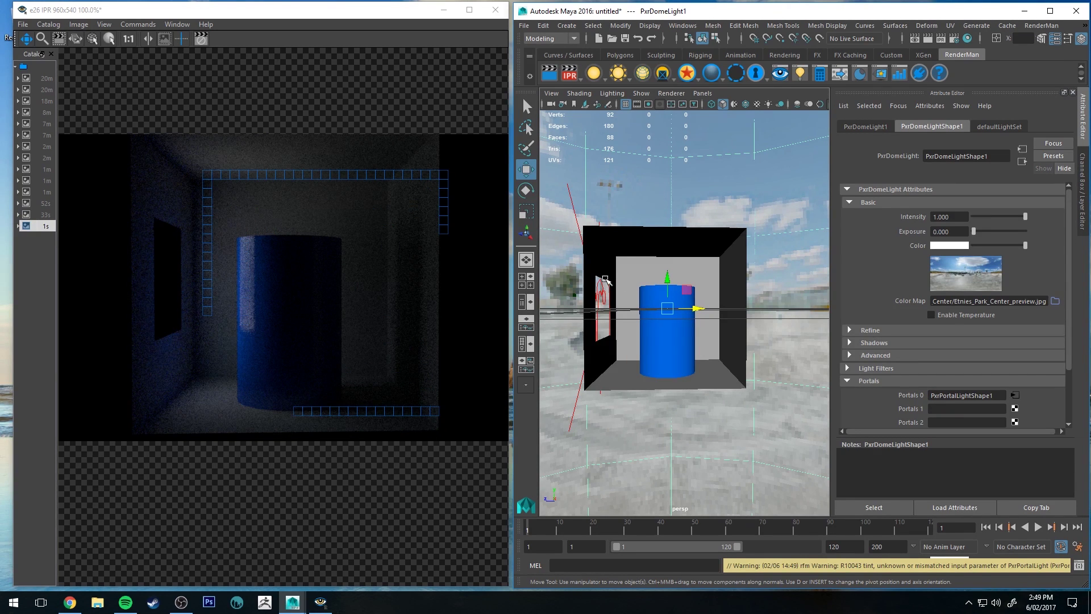
left_click_drag(605, 280, 630, 313, "alt")
right_click_drag(632, 314, 670, 338, "alt")
left_click_drag(670, 339, 681, 337, "alt")
right_click_drag(682, 336, 665, 293, "alt")
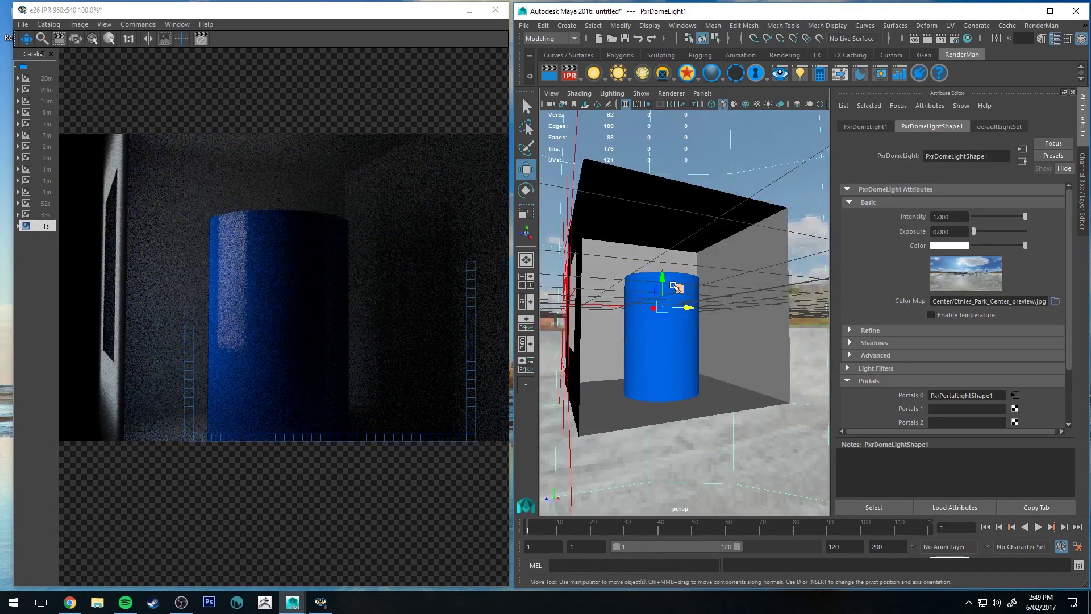
left_click_drag(675, 286, 594, 295, "alt")
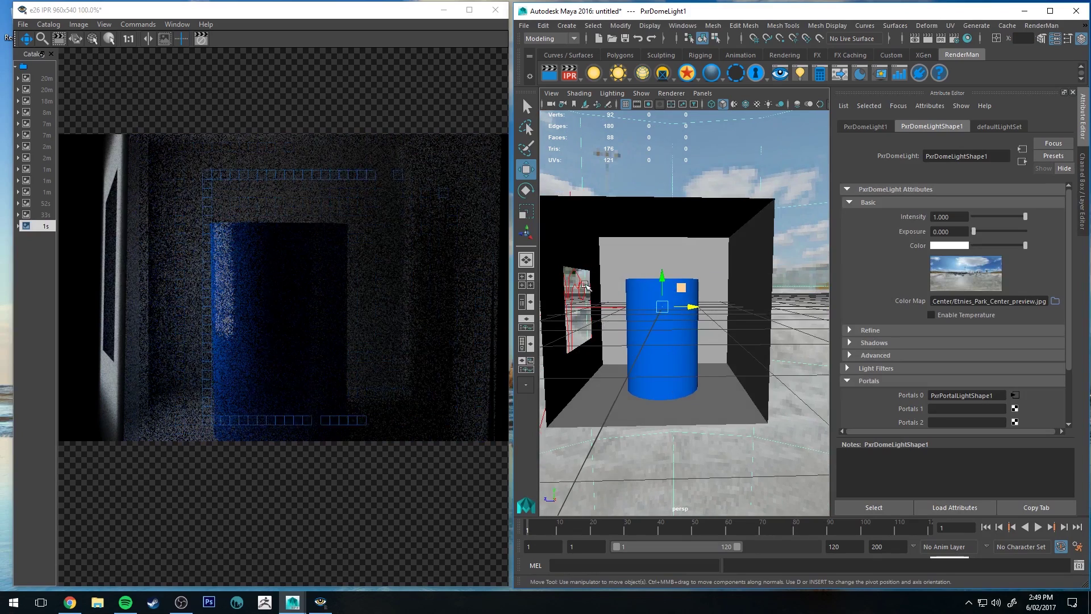
left_click(586, 310)
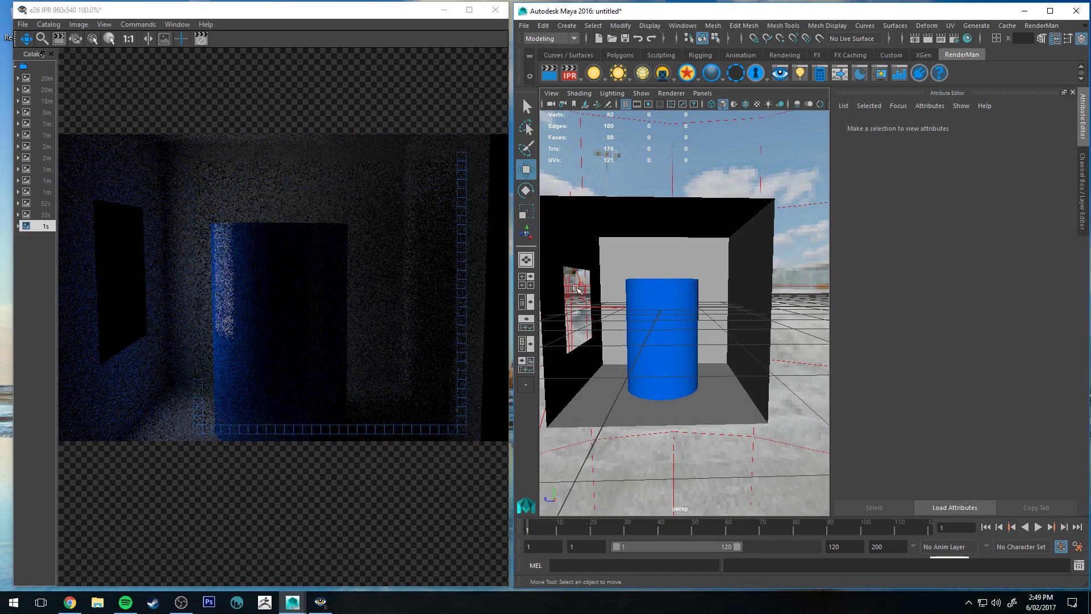
- Turn on Camera Visibility for the portal light, restart the IPR render and inspect the window from several angles
left_click(574, 274)
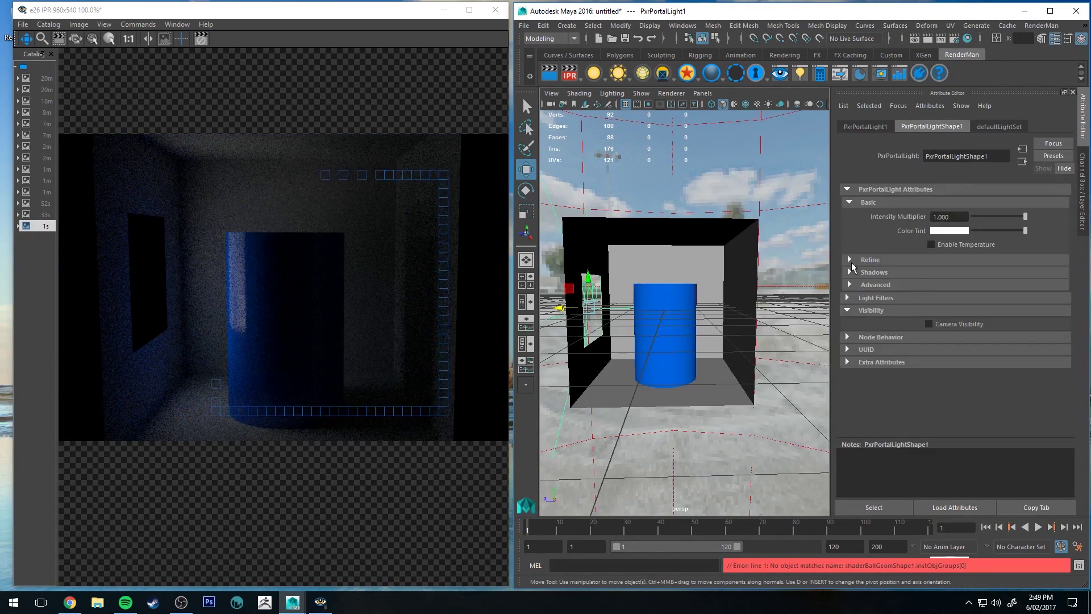
left_click(946, 323)
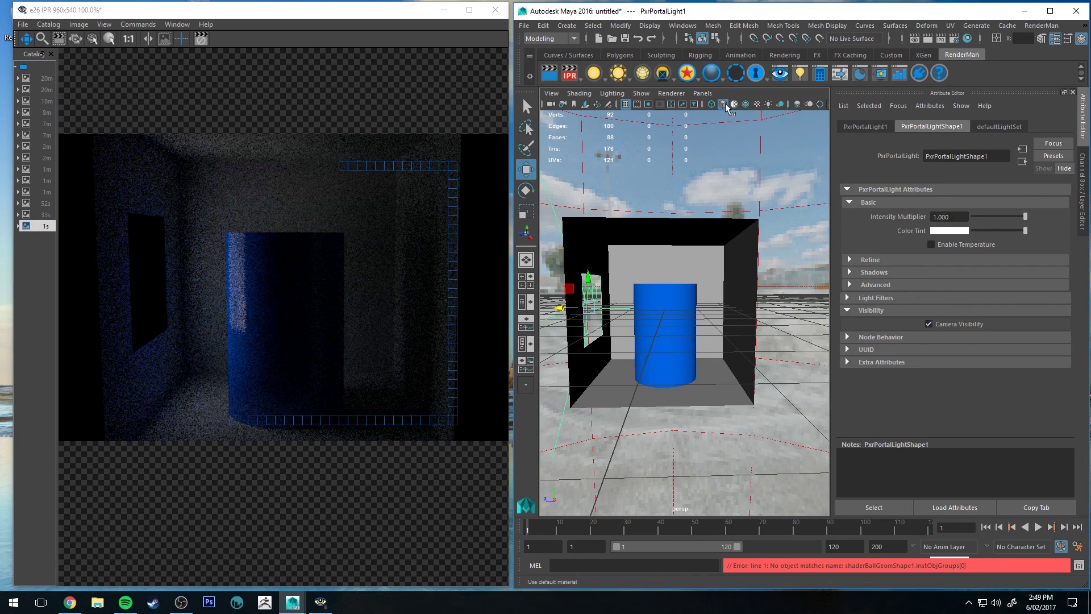
left_click(582, 76)
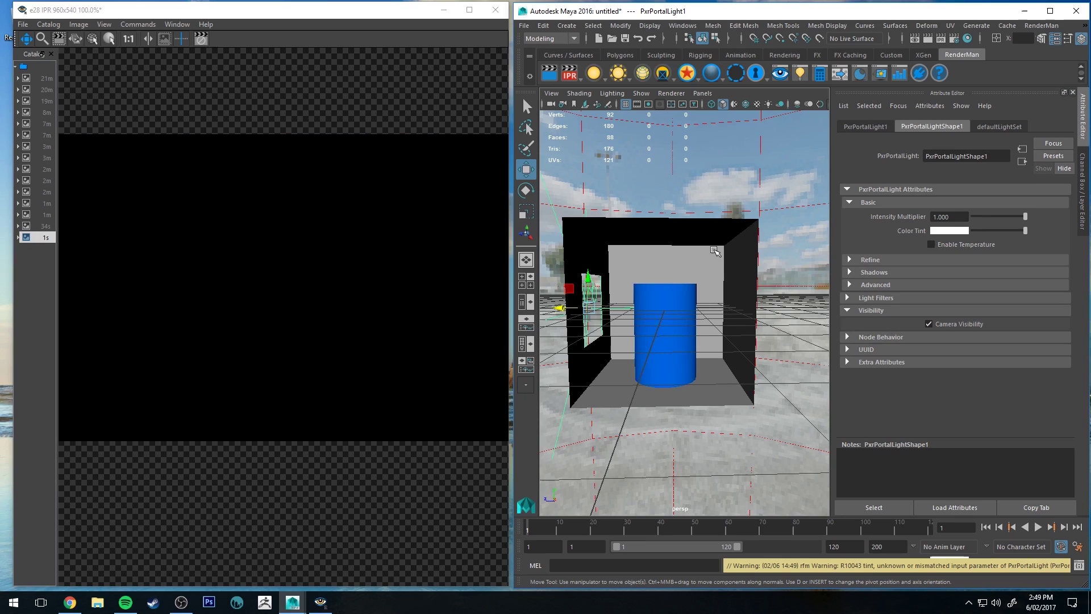
left_click_drag(694, 216, 658, 195, "alt")
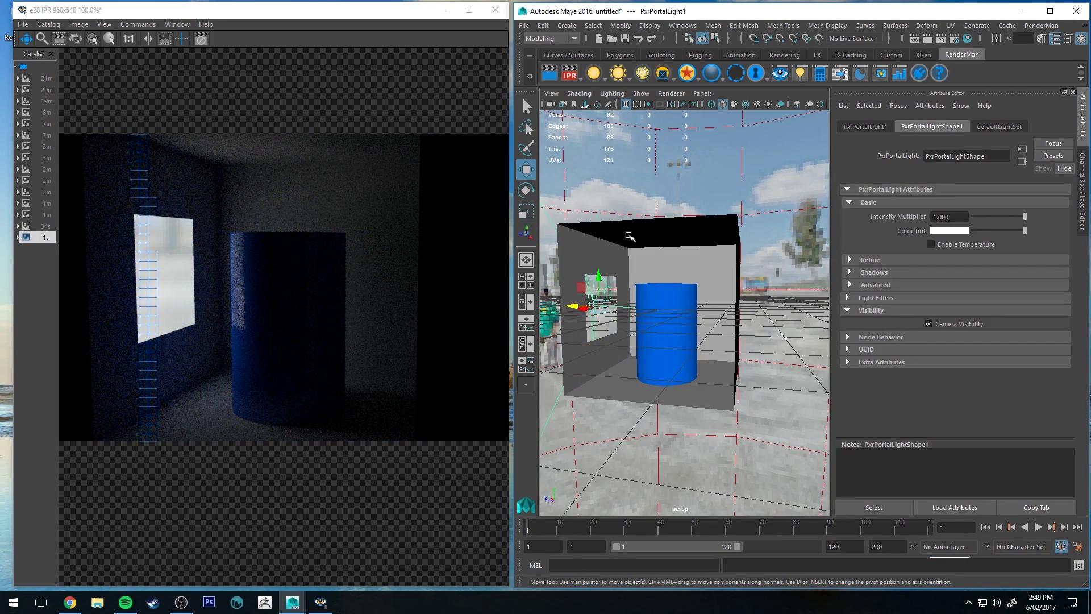
left_click_drag(628, 235, 613, 235, "alt")
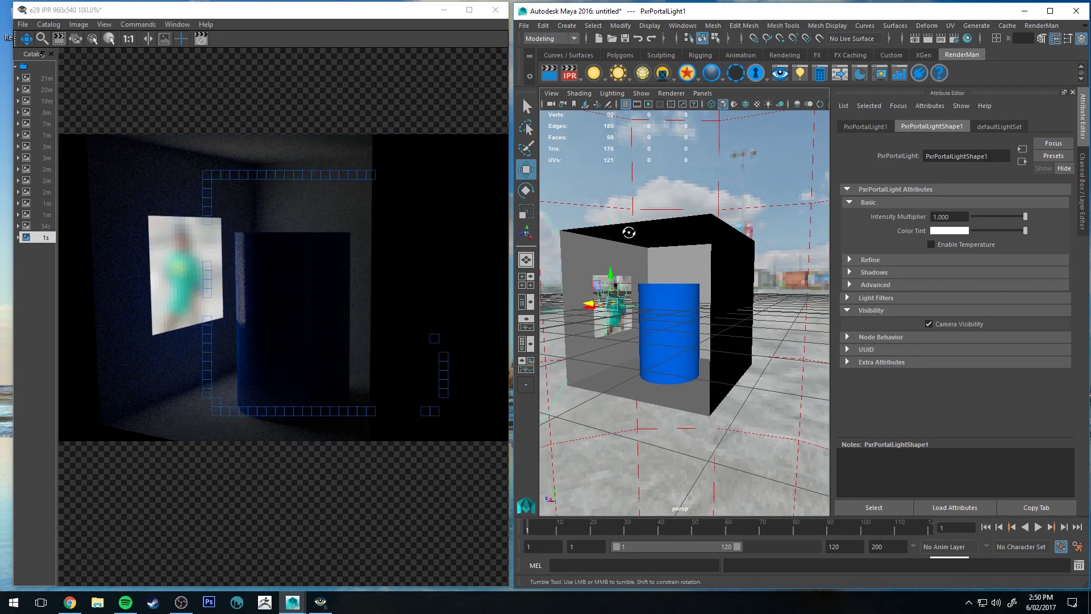
left_click_drag(625, 229, 630, 227, "alt")
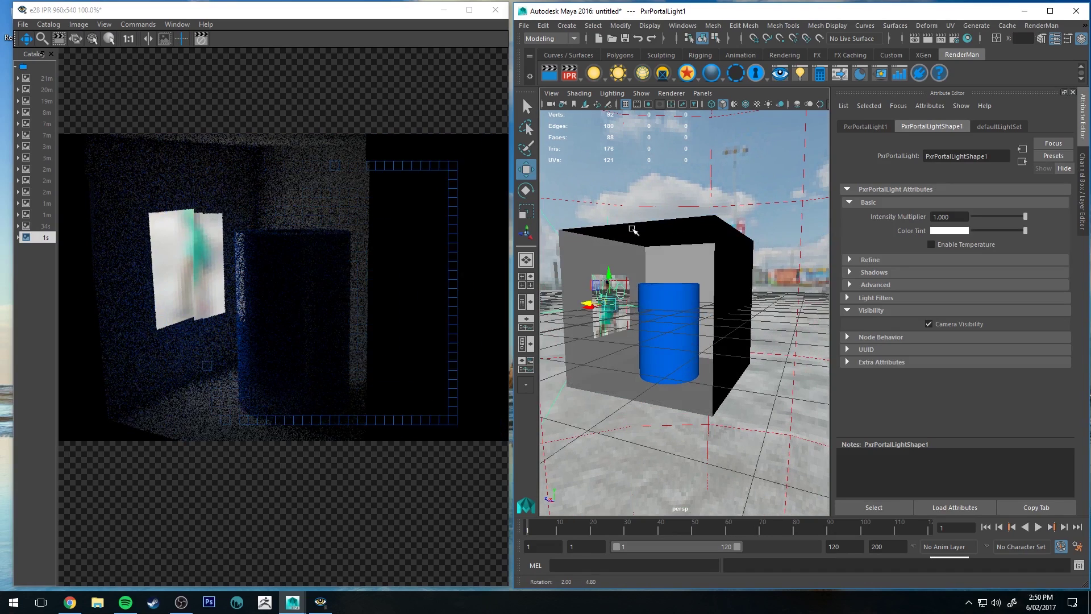
- Scale the portal light up, shrink it to smaller than the window opening, check the render from other angles and deselect it
key("r")
left_click_drag(610, 305, 705, 360)
middle_click_drag(651, 326, 586, 288)
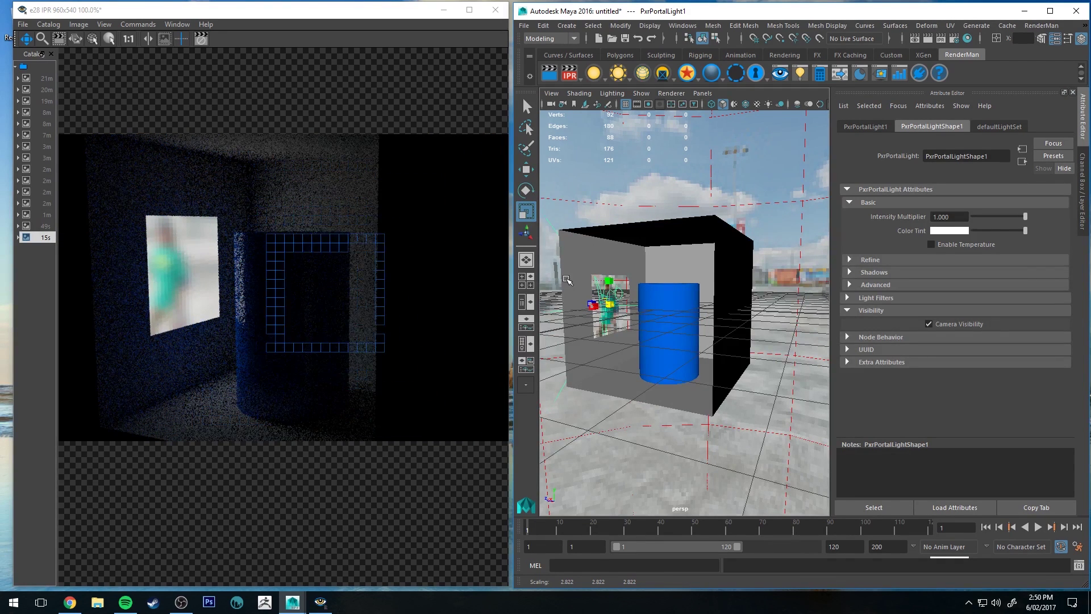
middle_click_drag(469, 245, 467, 244)
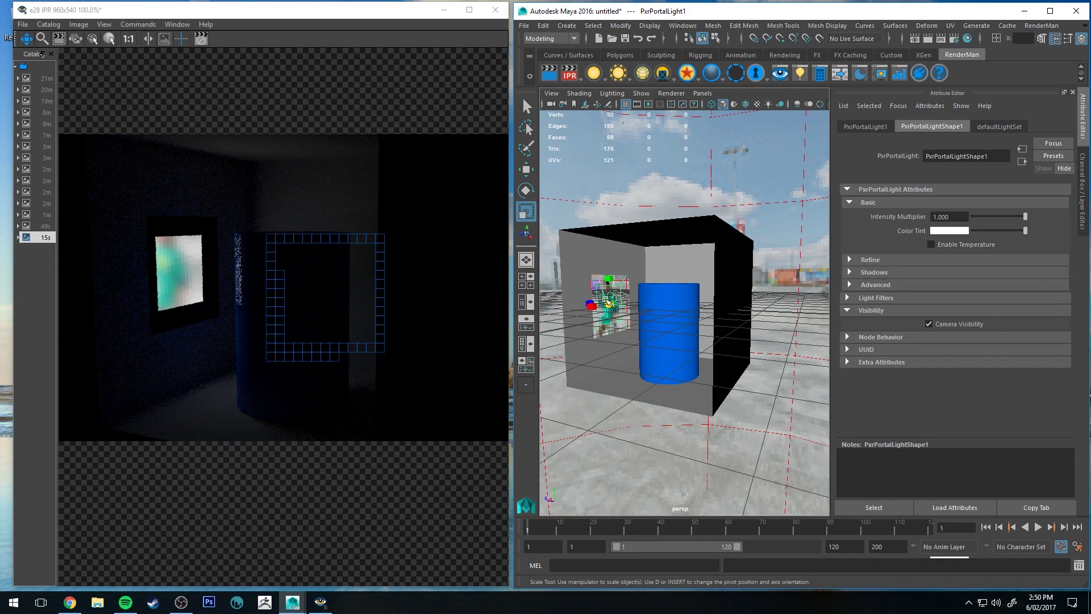
middle_click_drag(585, 292, 579, 218)
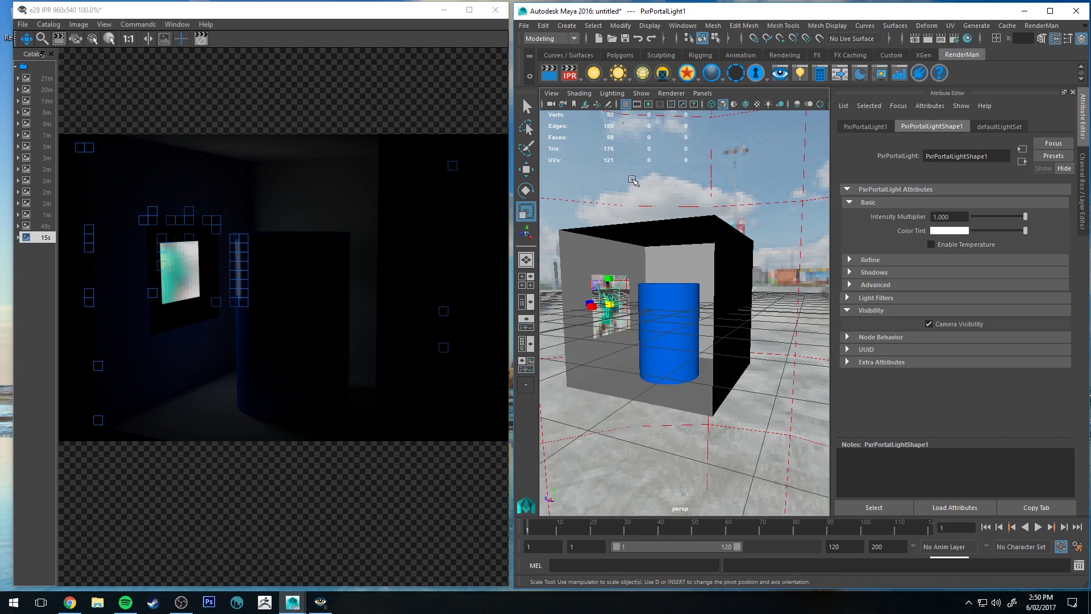
left_click_drag(646, 260, 654, 180, "alt")
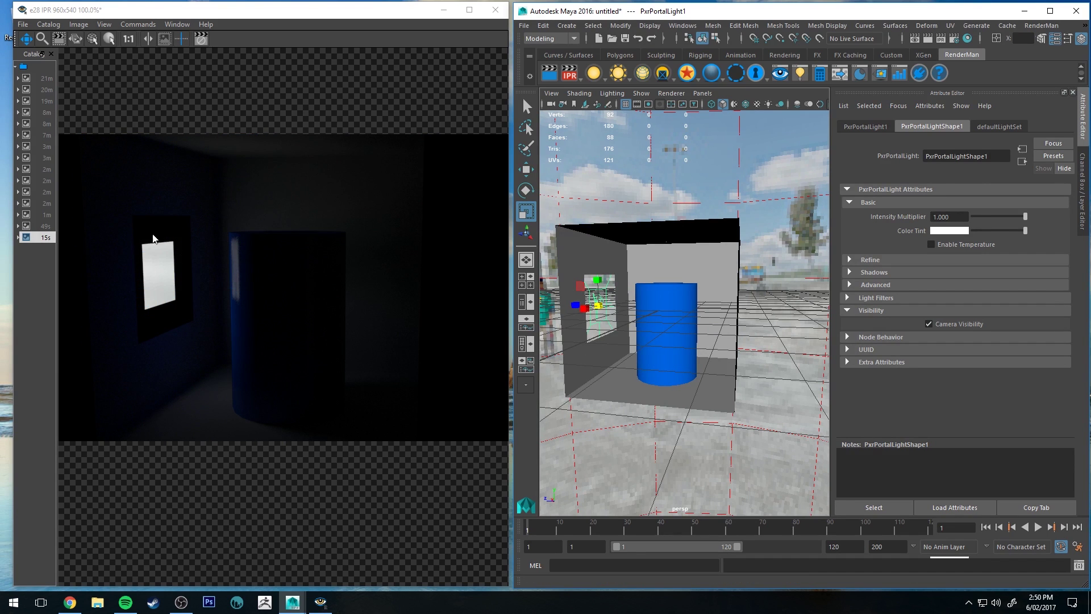
left_click_drag(642, 238, 675, 233, "alt")
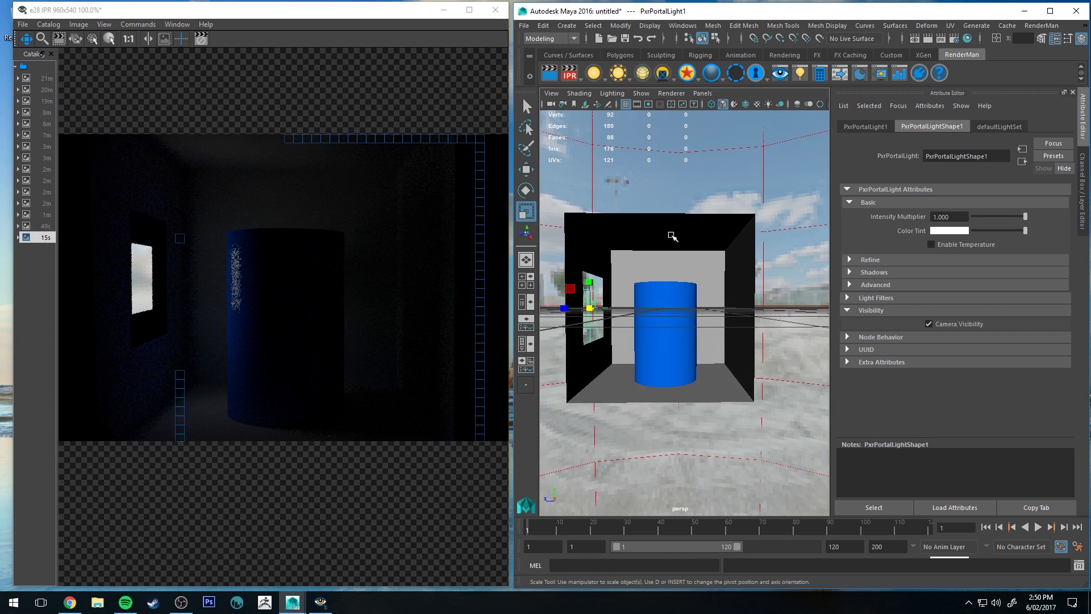
key("q")
left_click(681, 187)
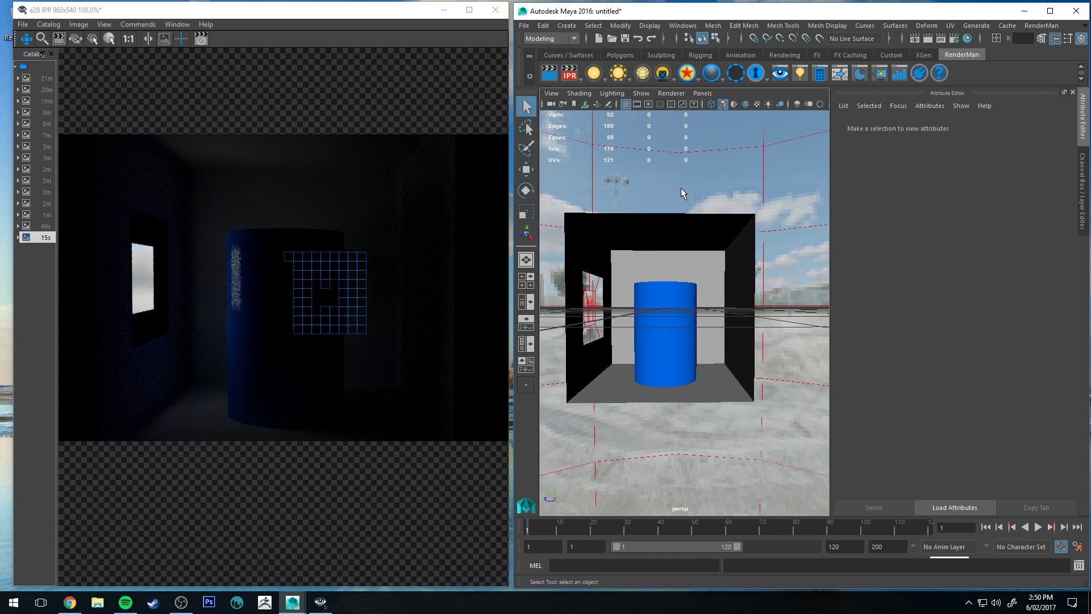